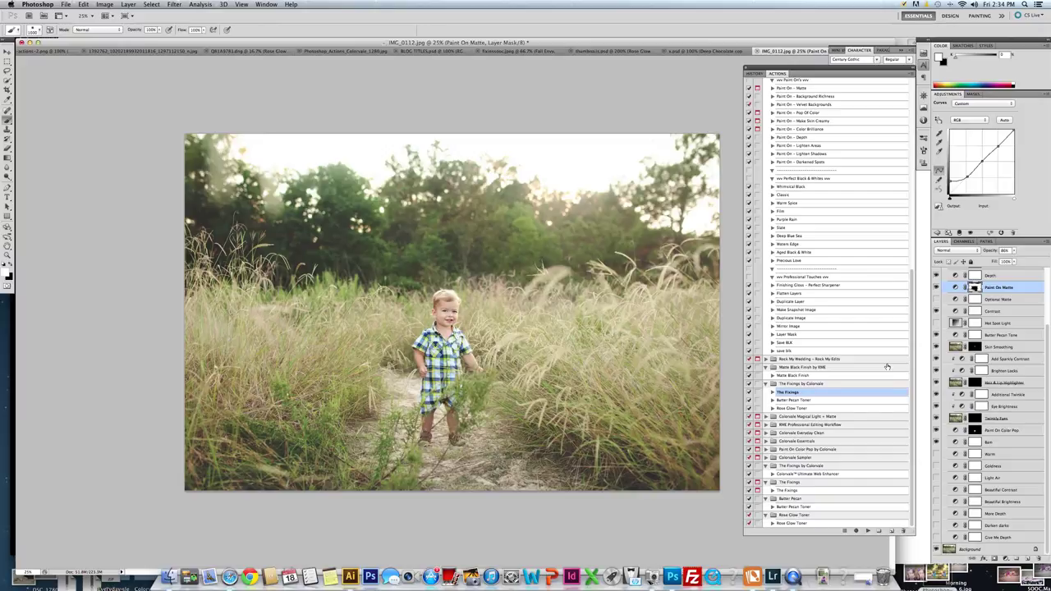
- Scroll the Layers panel up until The Fixings group shows at the top of the stack
scroll(1026, 337, "up", 3)
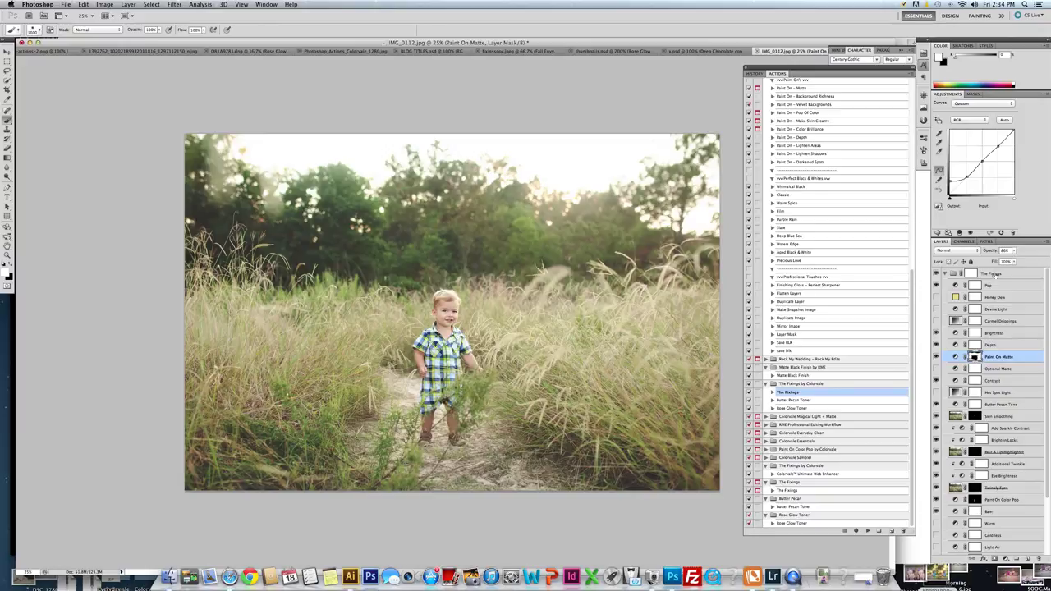
- Toggle The Fixings group's visibility to compare before and after, then delete the group
left_click(995, 274)
left_click(936, 275)
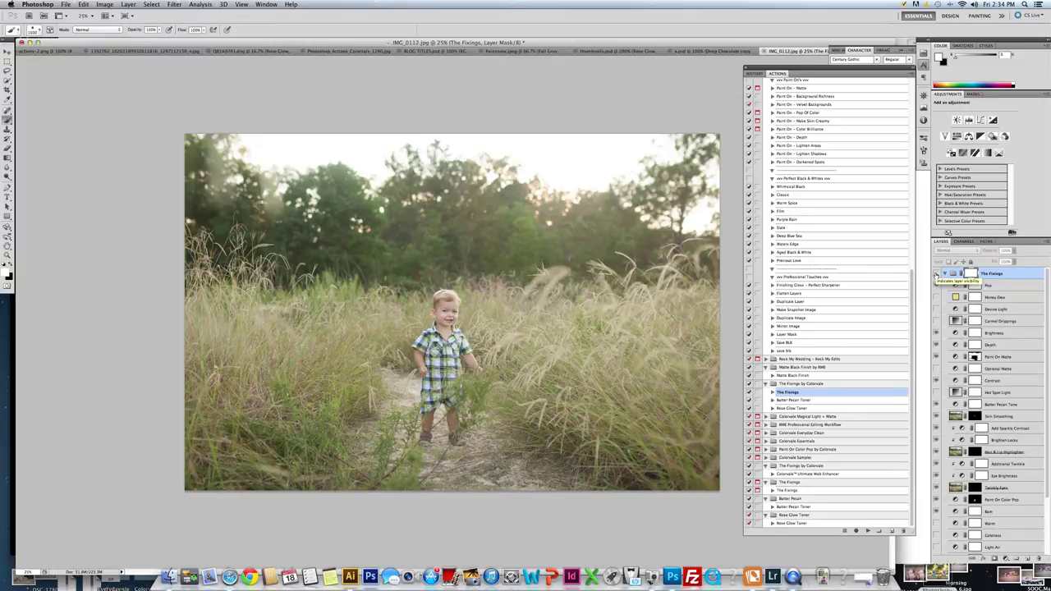
left_click(936, 274)
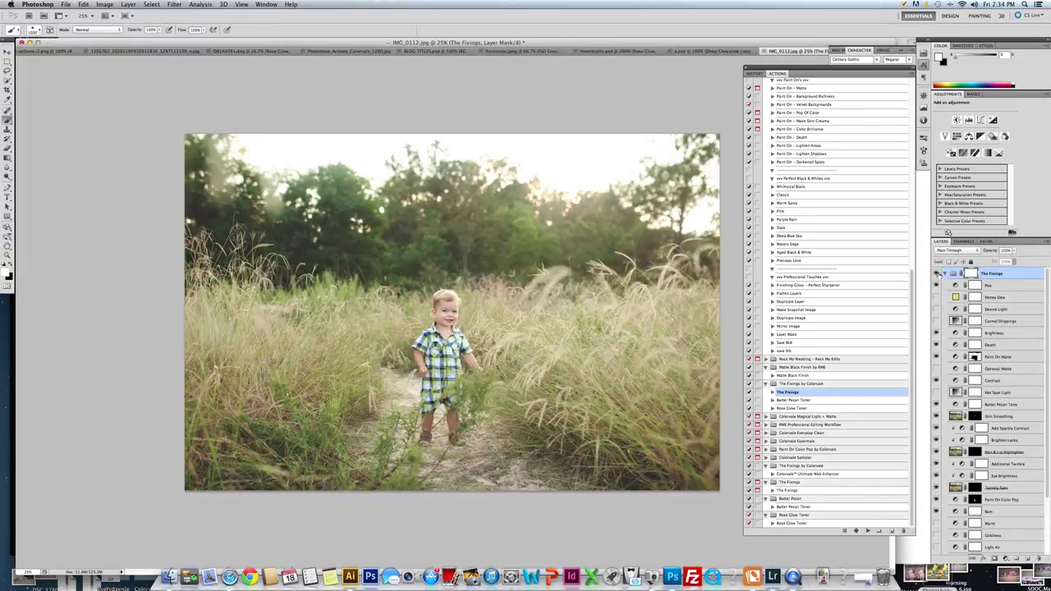
left_click(936, 274)
left_click(936, 274)
left_click_drag(993, 280, 1041, 558)
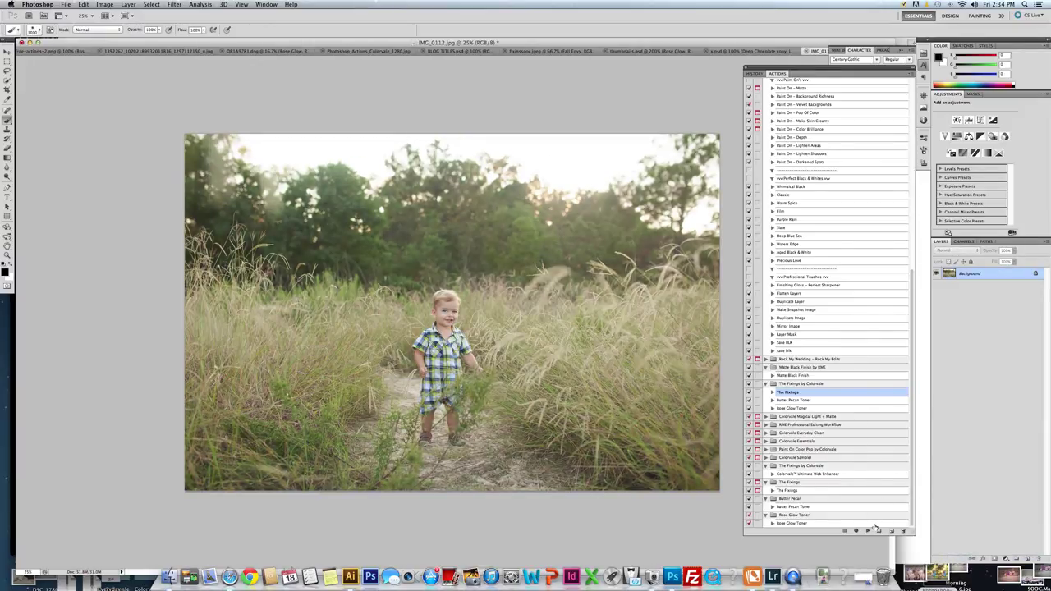
- Play The Fixings action on the original photo and toggle the new group to check its effect
left_click(866, 532)
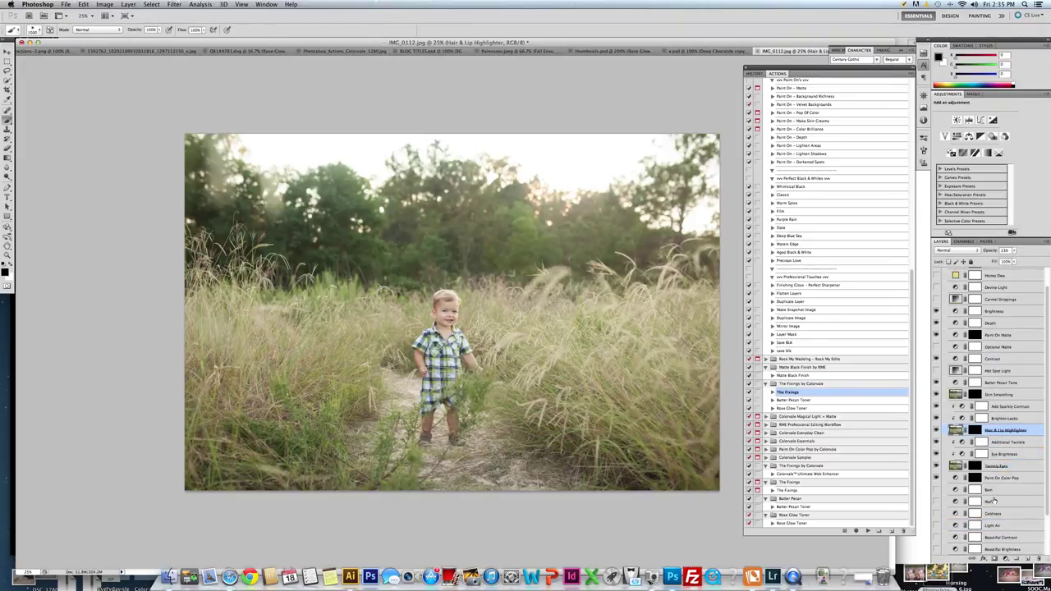
scroll(949, 276, "up", 2)
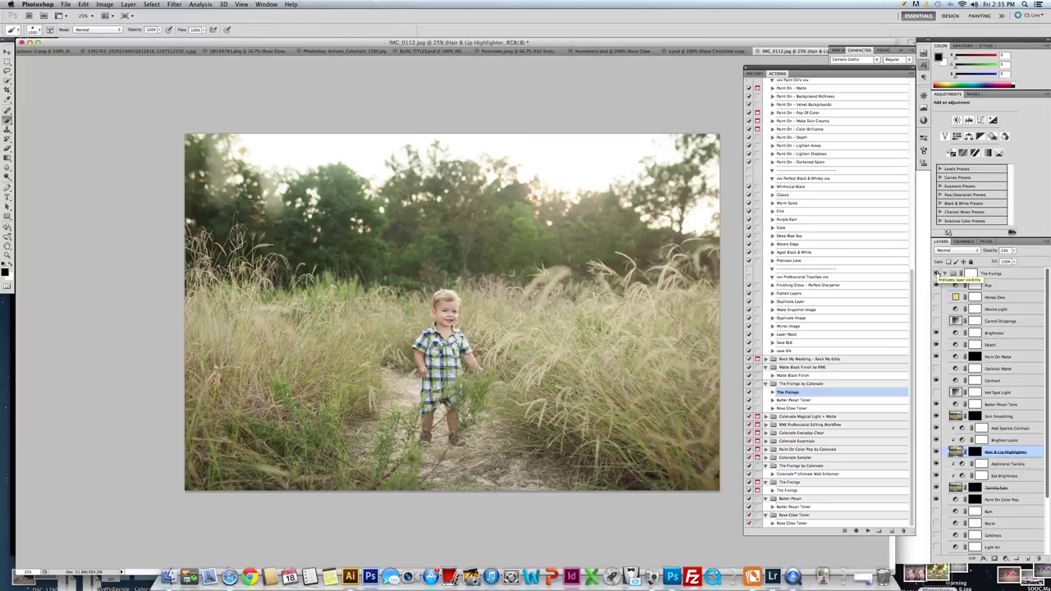
left_click(936, 273)
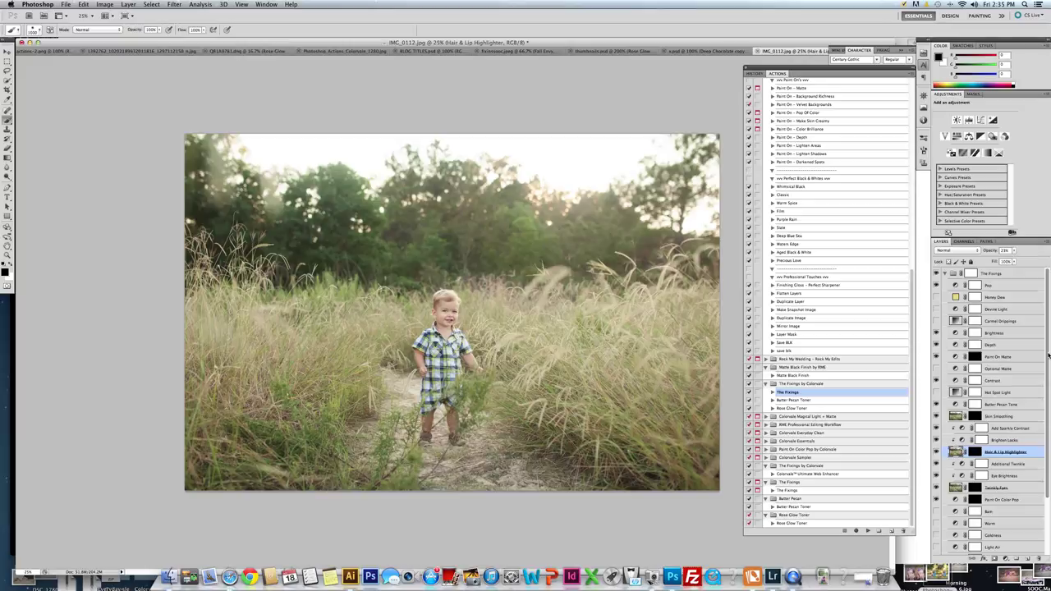
left_click_drag(1048, 353, 1046, 443)
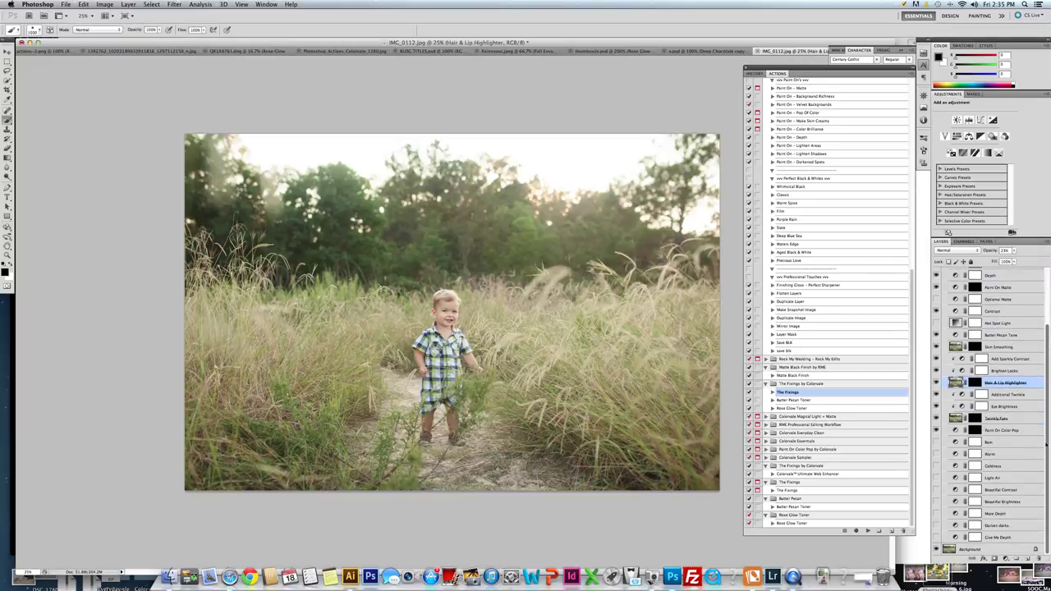
- Turn on the Bam layer, then target the Paint On Color Pop mask with paint colours swapped
left_click(936, 443)
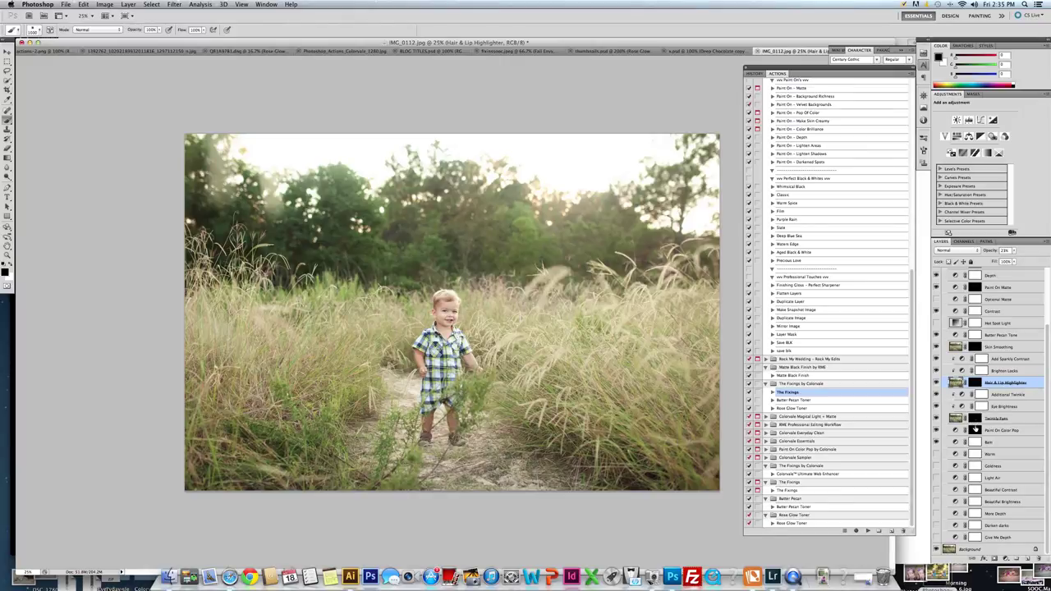
left_click(976, 430)
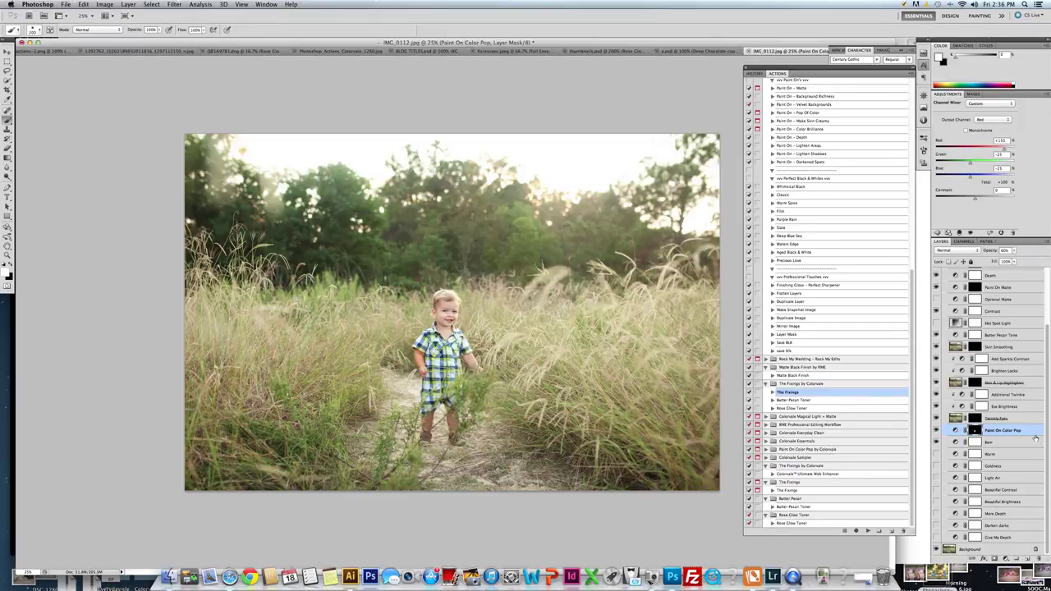
key("x")
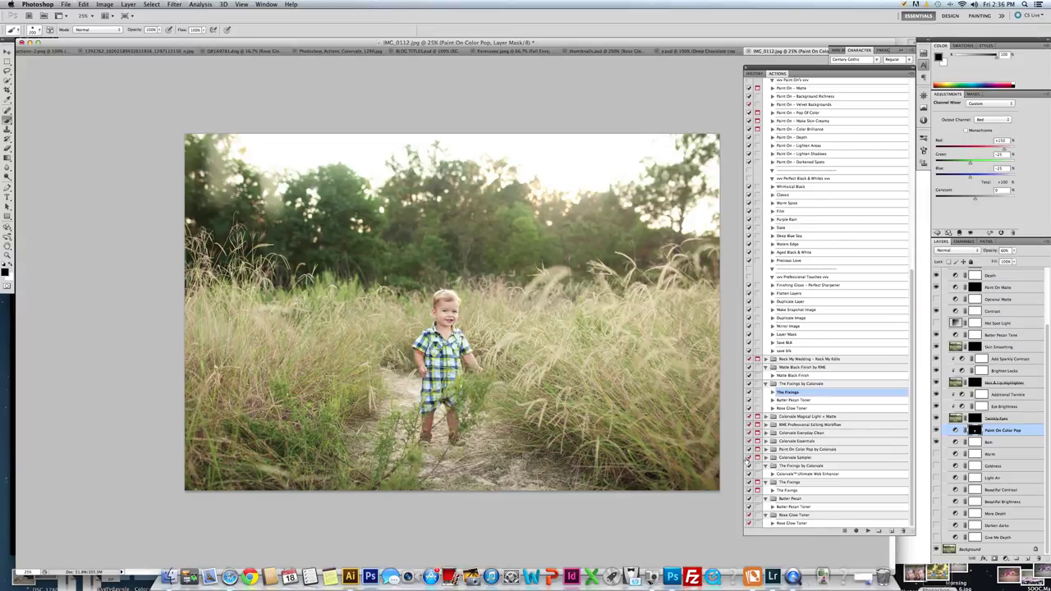
key("super+1")
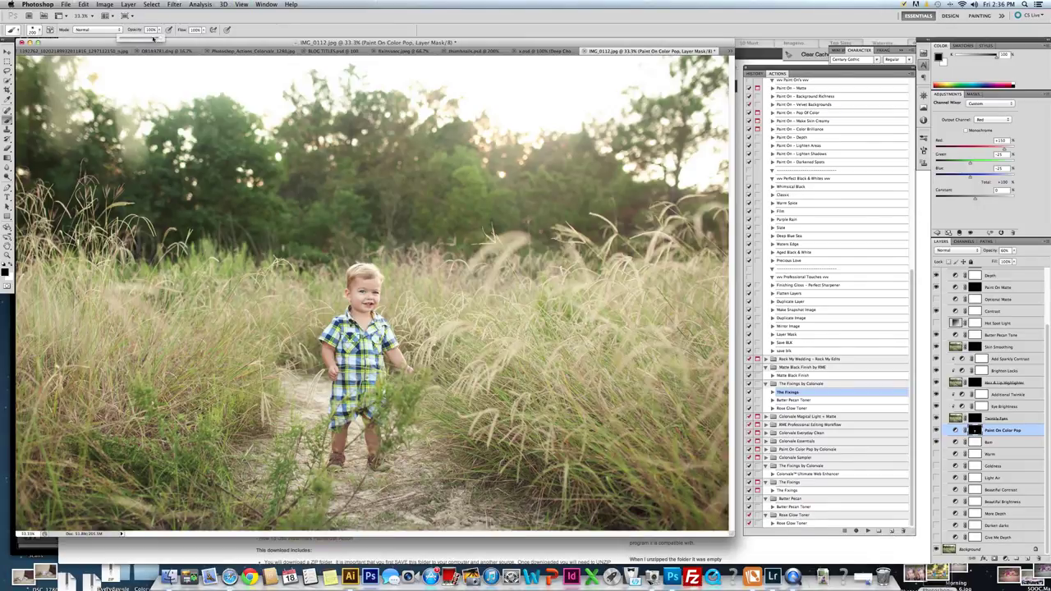
- Paint the color pop onto the toddler's hair at about 13% brush opacity, then restore 100%
left_click_drag(123, 39, 127, 38)
left_click(370, 269)
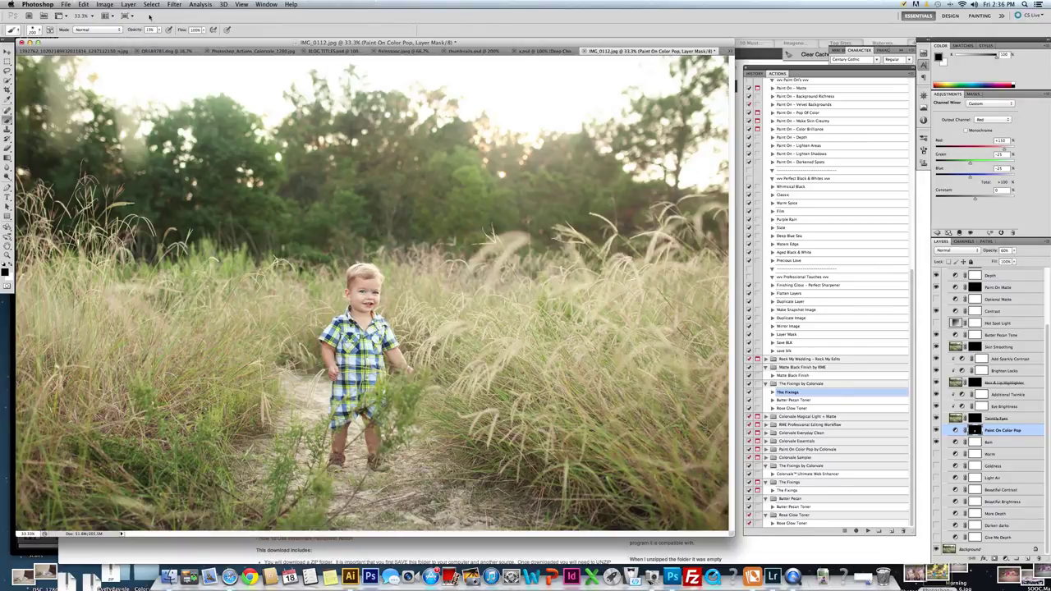
left_click(159, 30)
type("4")
type("18")
type("x")
left_click_drag(367, 271, 350, 277)
left_click(160, 31)
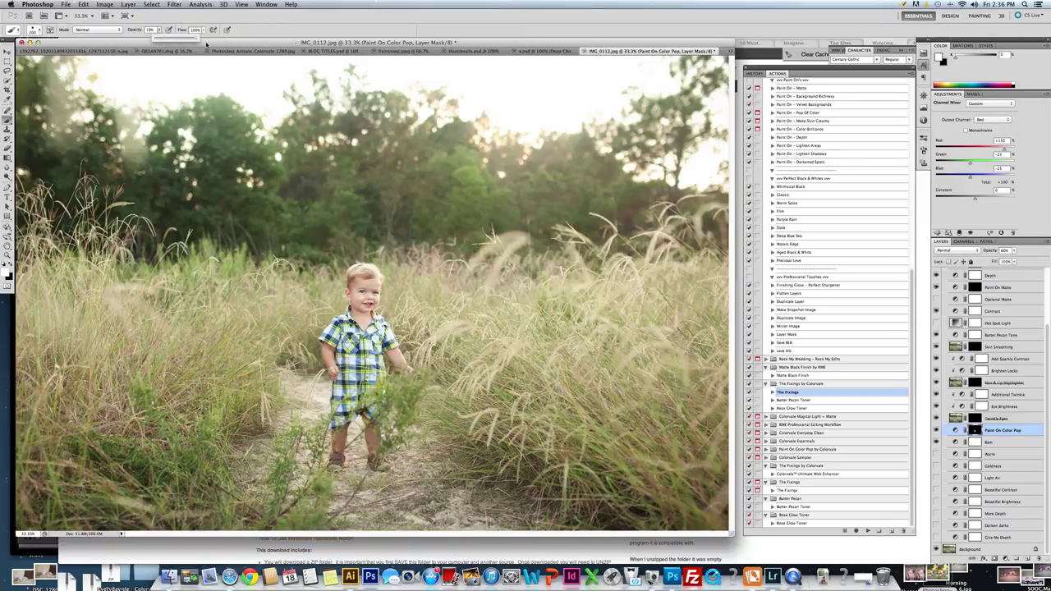
left_click_drag(162, 36, 197, 37)
- Target the Twinkly Eyes mask, zoom to 66.7%, and lower its opacity from 68% to 43%
left_click(975, 421)
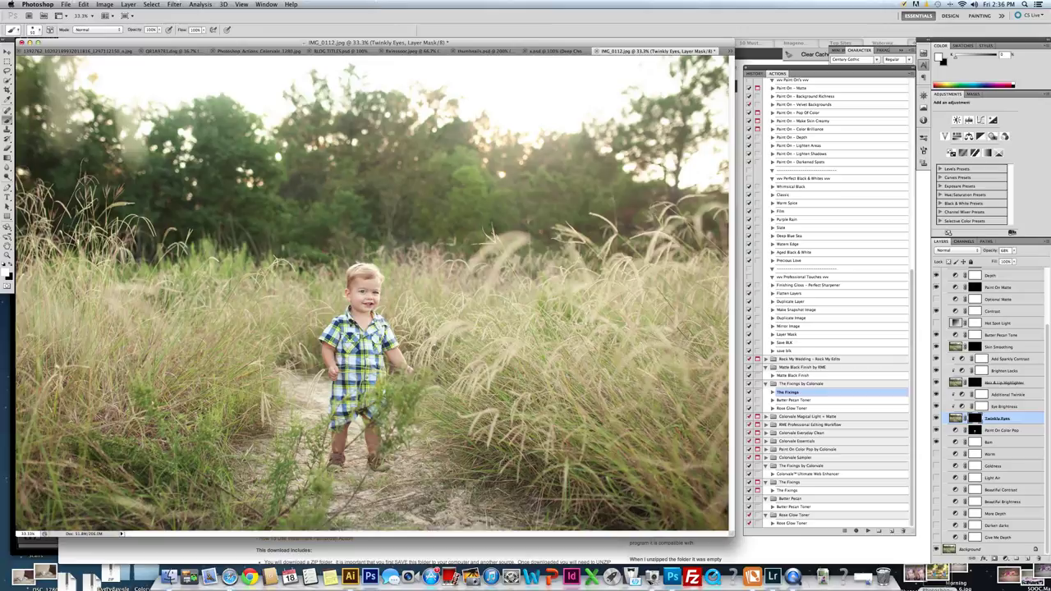
key("super+plus")
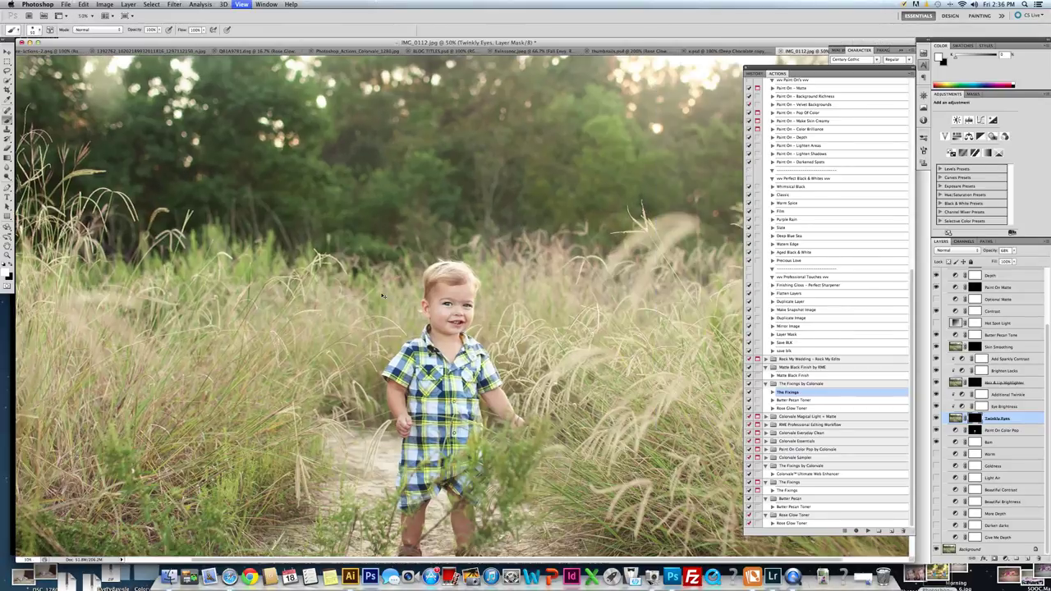
key("super+plus")
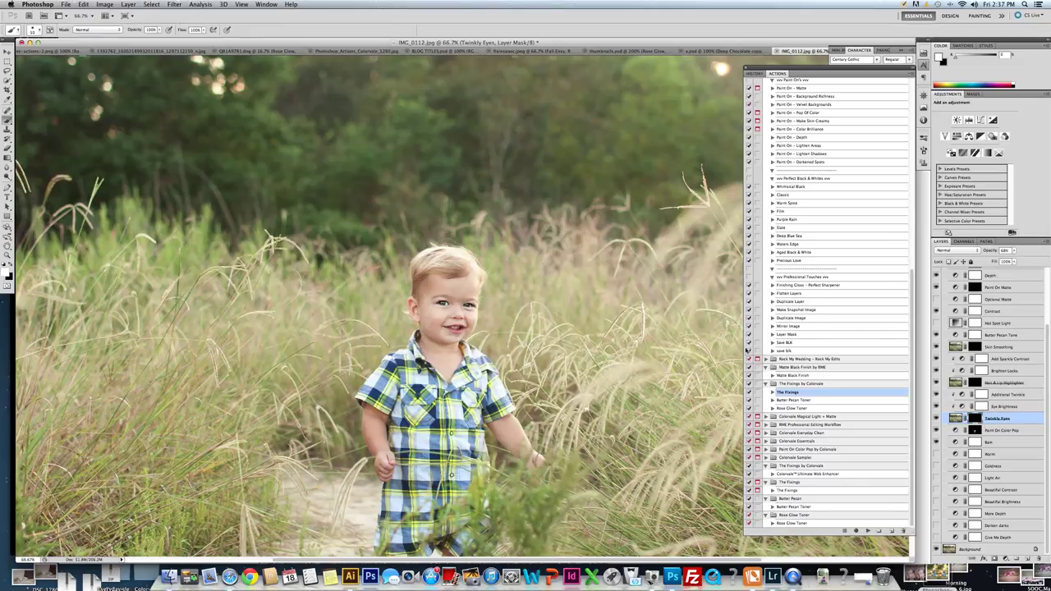
left_click(1015, 250)
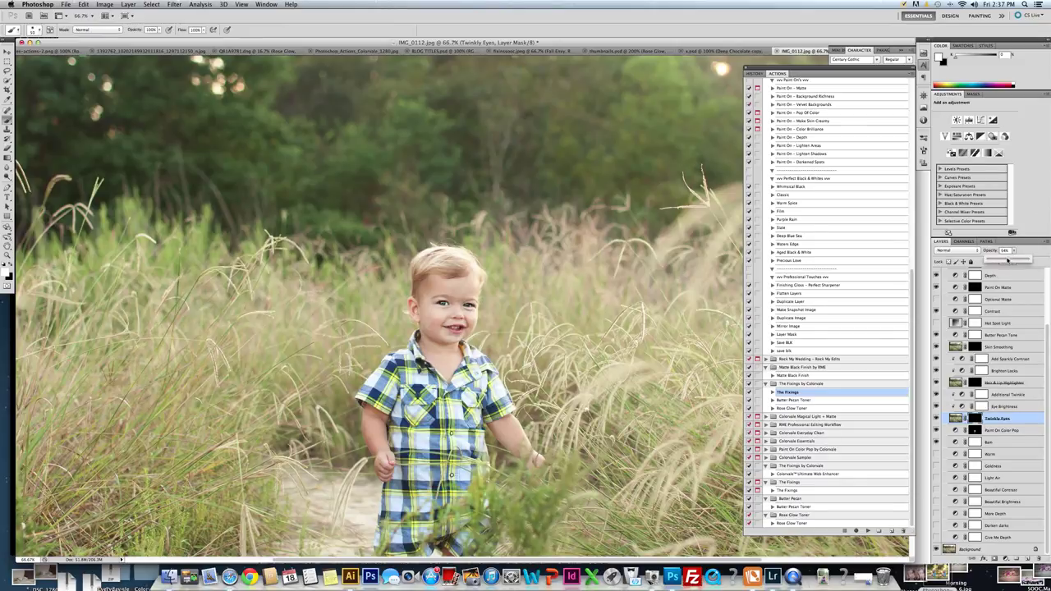
left_click_drag(1014, 259, 1006, 260)
- Select the Hair & Lip Highlighter layer's mask thumbnail
left_click(975, 384)
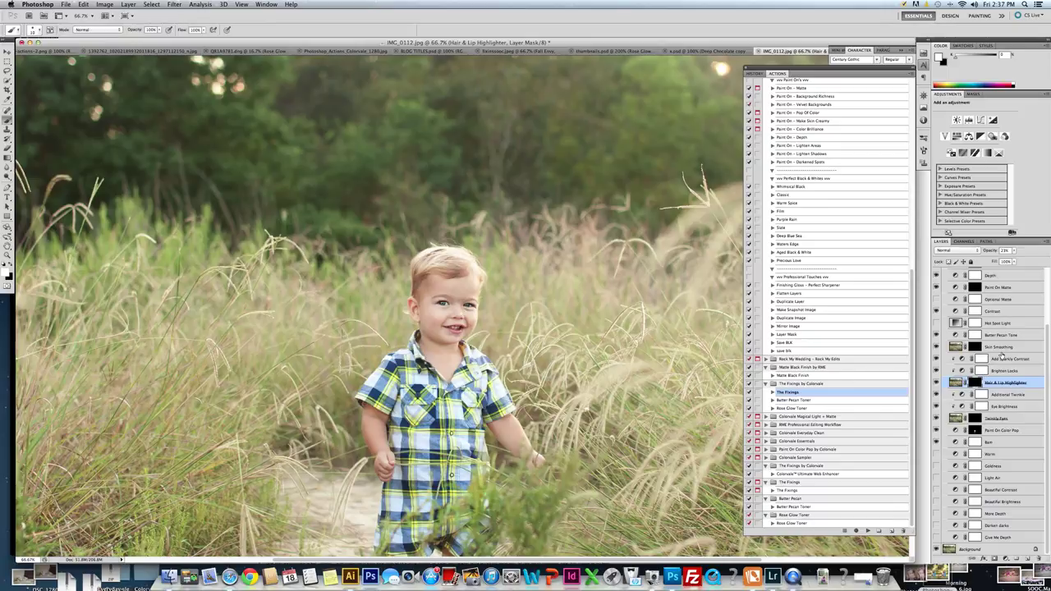
- Target the Skin Smoothing mask and drop the layer's opacity from 60% to about 20%
left_click(974, 349)
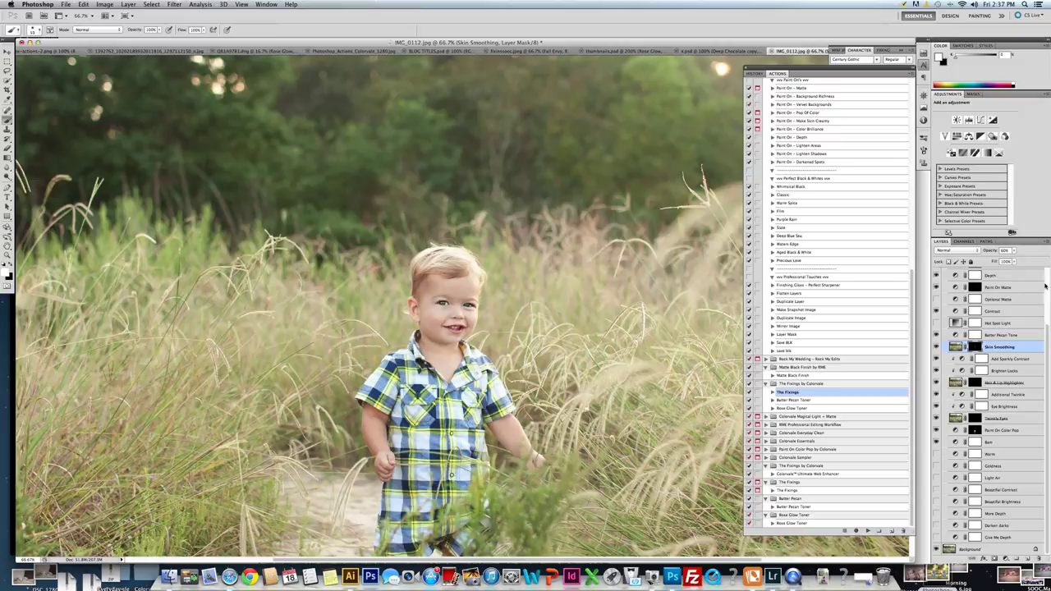
left_click(1015, 253)
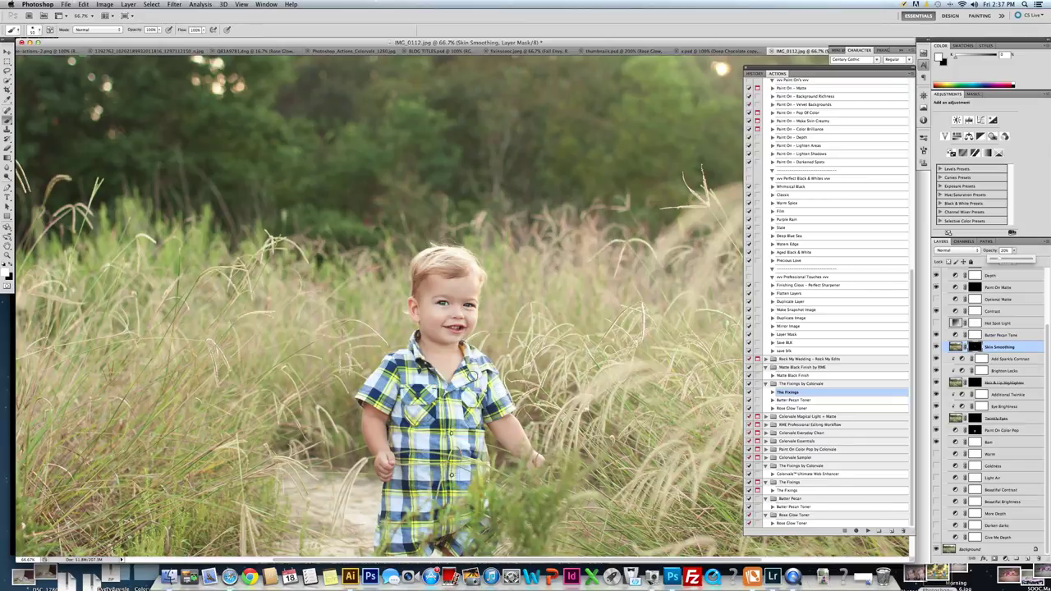
left_click(427, 355)
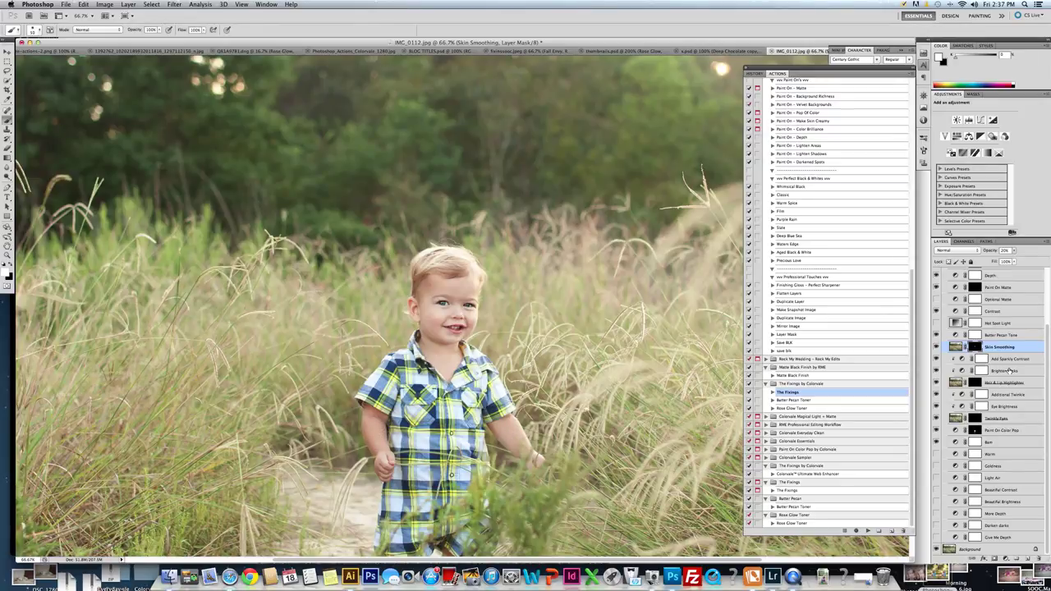
- Target the Paint On Matte mask, zoom out to 33.3%, and enlarge the brush to about 1100 px
left_click(976, 288)
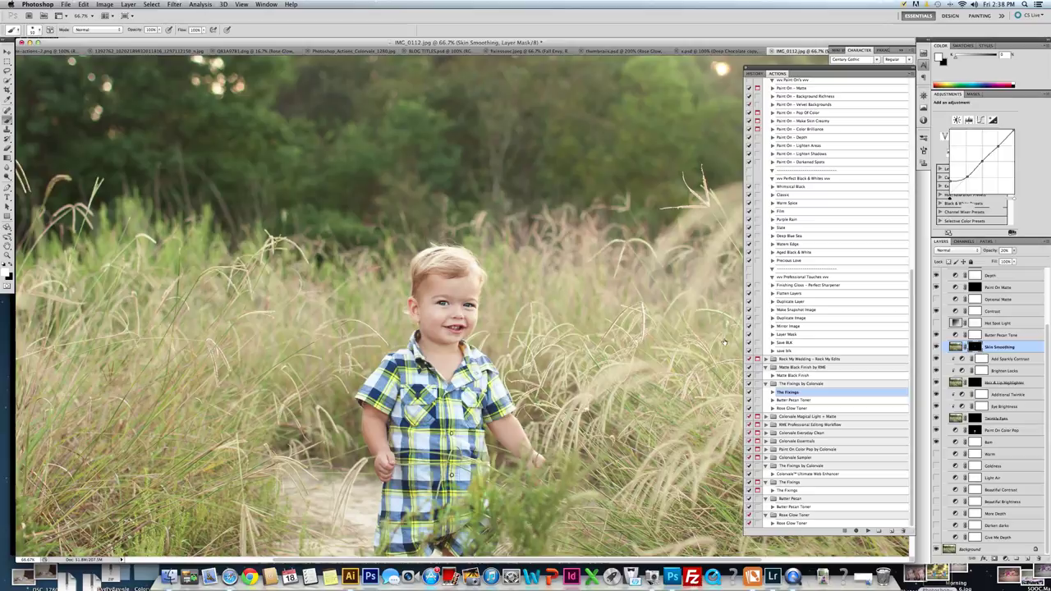
key("super+minus")
key("super+minus")
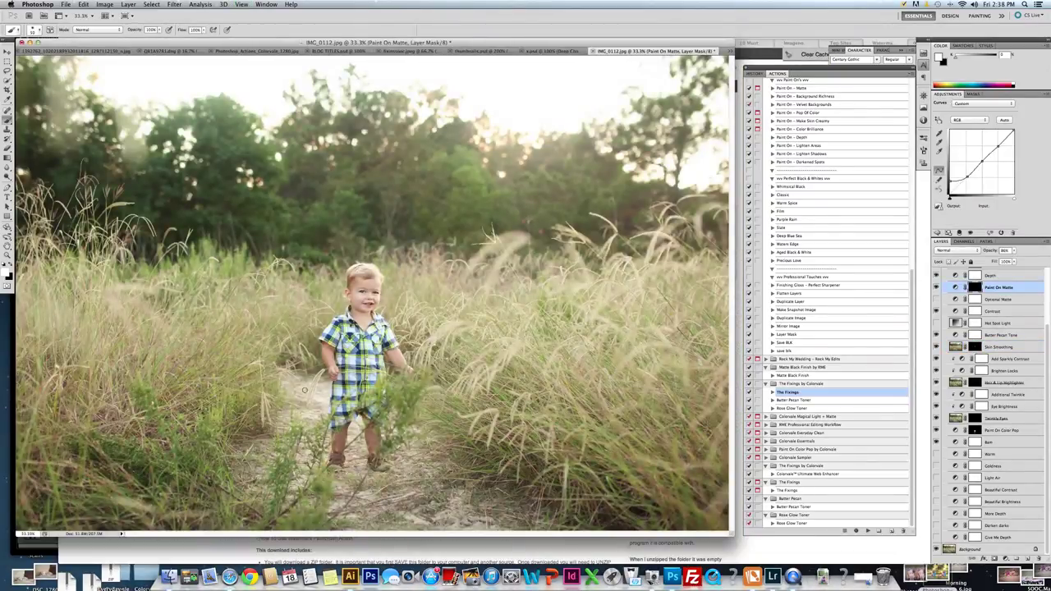
key("bracketright")
key("bracketright")
key("bracketright")
key("bracketright")
key("bracketright")
key("bracketright")
key("bracketright")
key("bracketright")
key("bracketright")
key("bracketright")
key("bracketright")
key("bracketright")
key("bracketright")
key("bracketright")
key("bracketright")
key("bracketright")
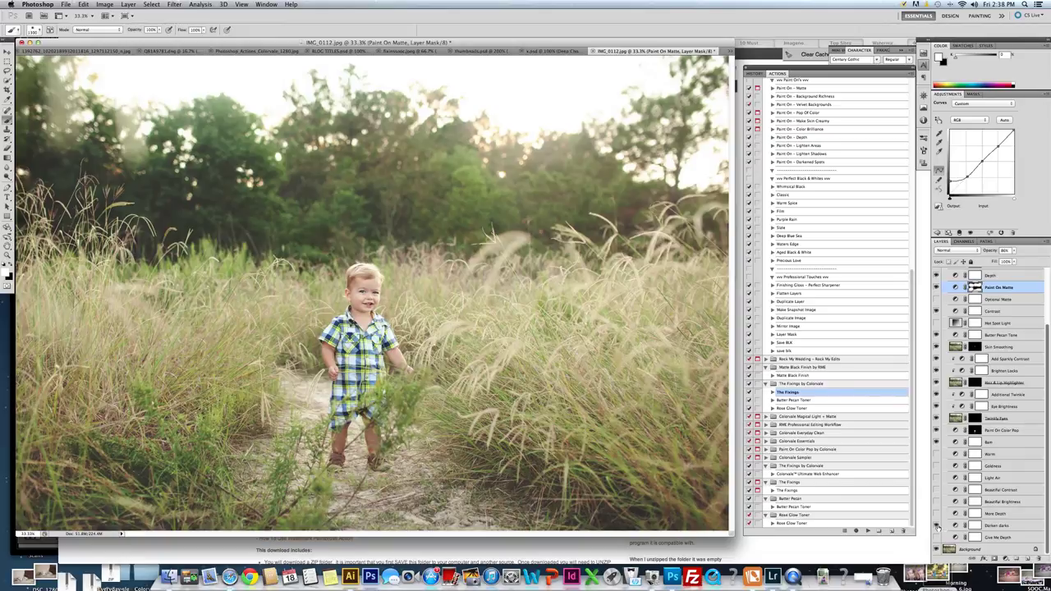
- Preview Darken darks, move it just above Beautiful Brightness, and lower its opacity
left_click(937, 526)
left_click(937, 527)
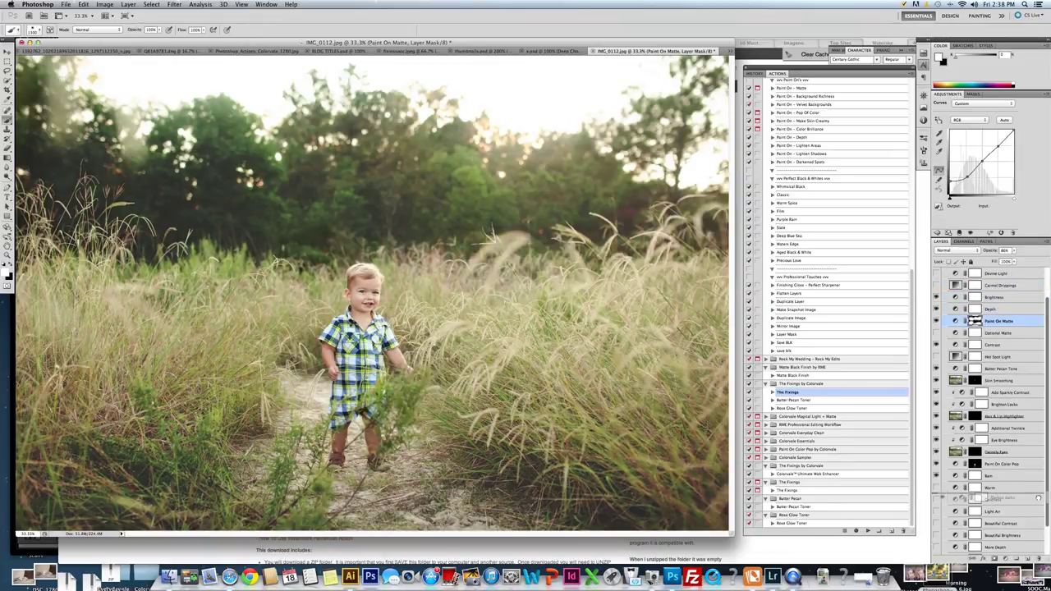
left_click_drag(1019, 523, 1024, 532)
left_click(1013, 252)
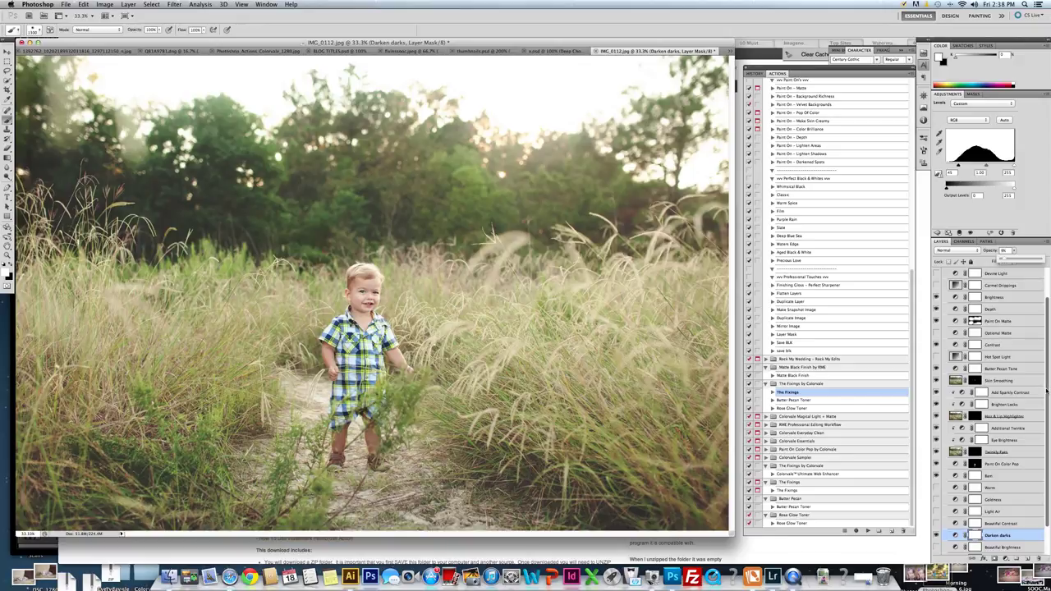
scroll(1047, 393, "down", 2)
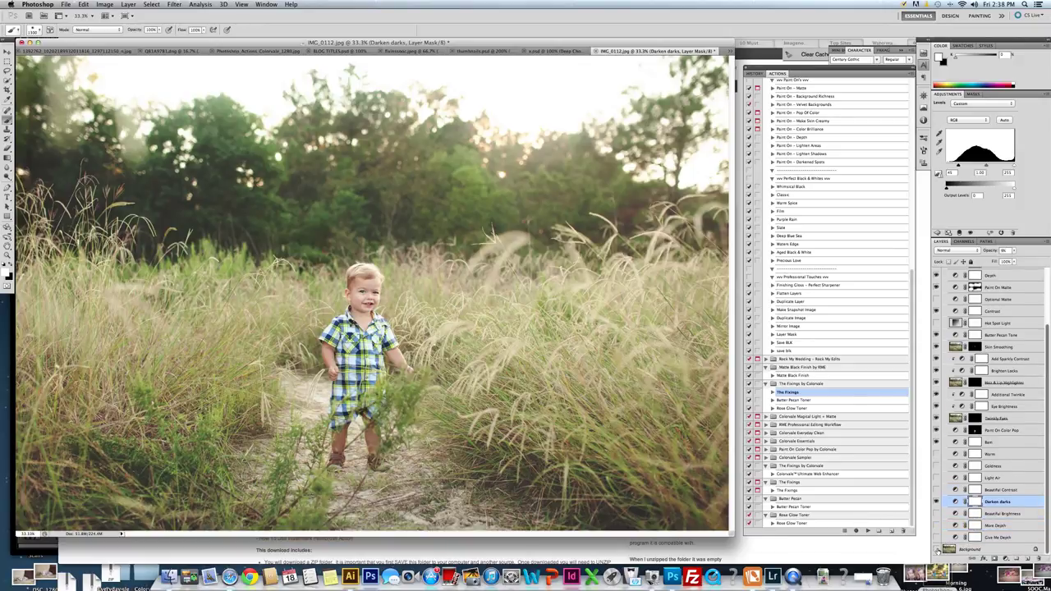
left_click(937, 549)
left_click(937, 549)
left_click(937, 550)
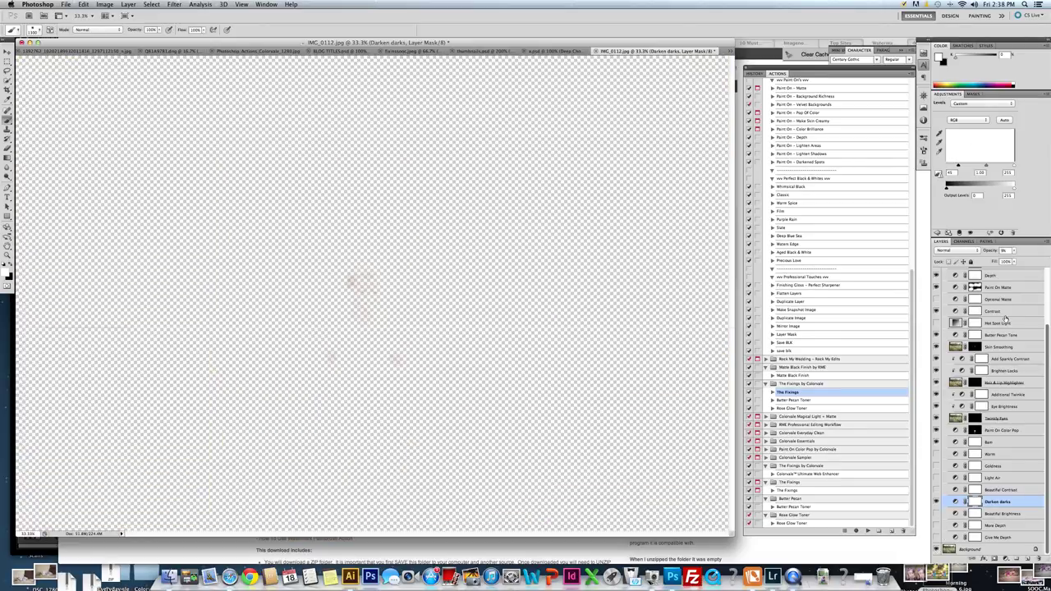
left_click(937, 549)
scroll(960, 411, "up", 5)
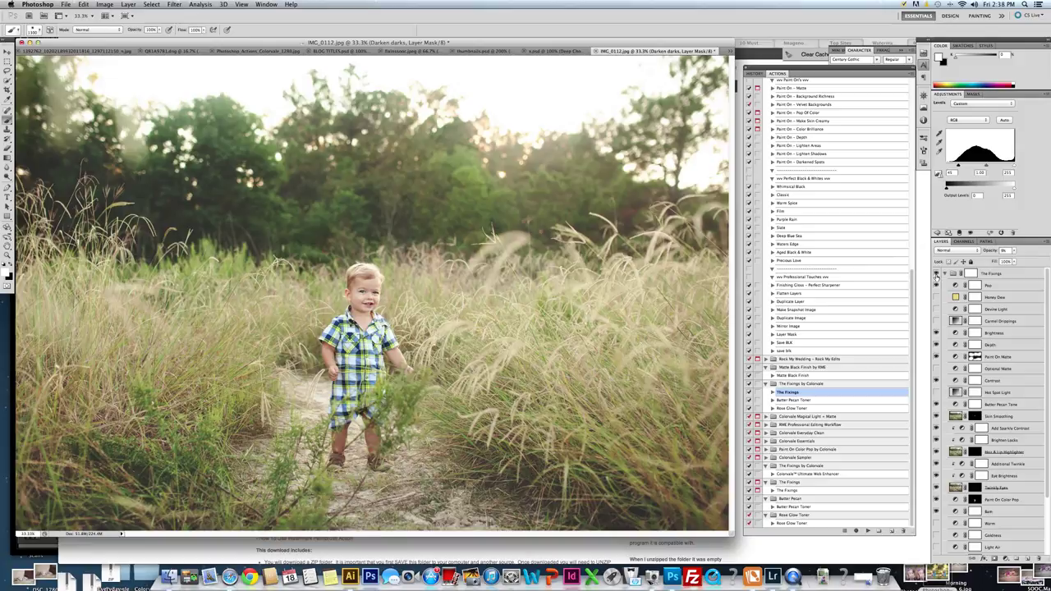
left_click(937, 273)
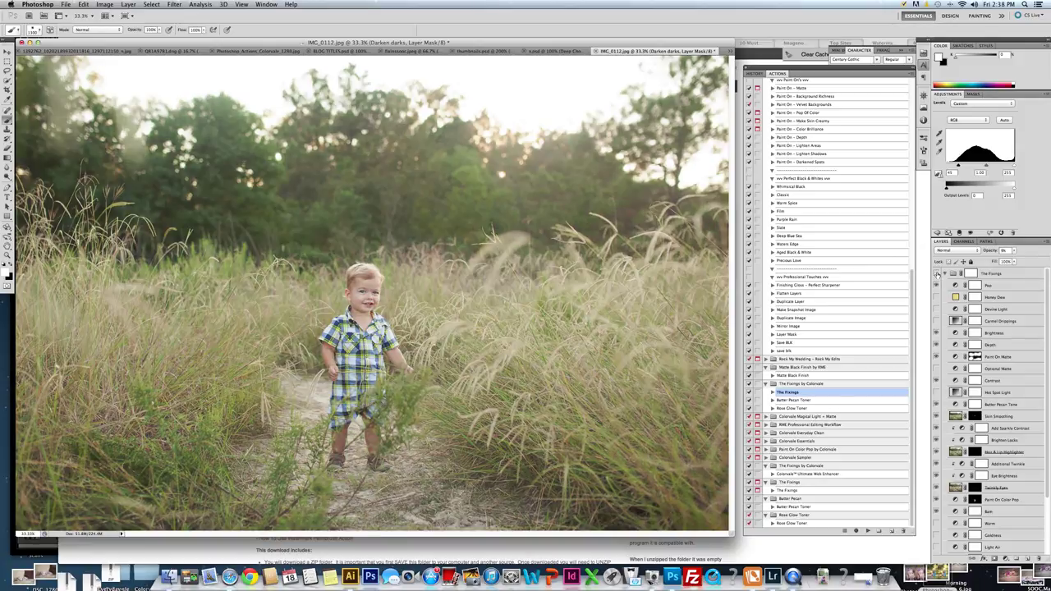
left_click(937, 273)
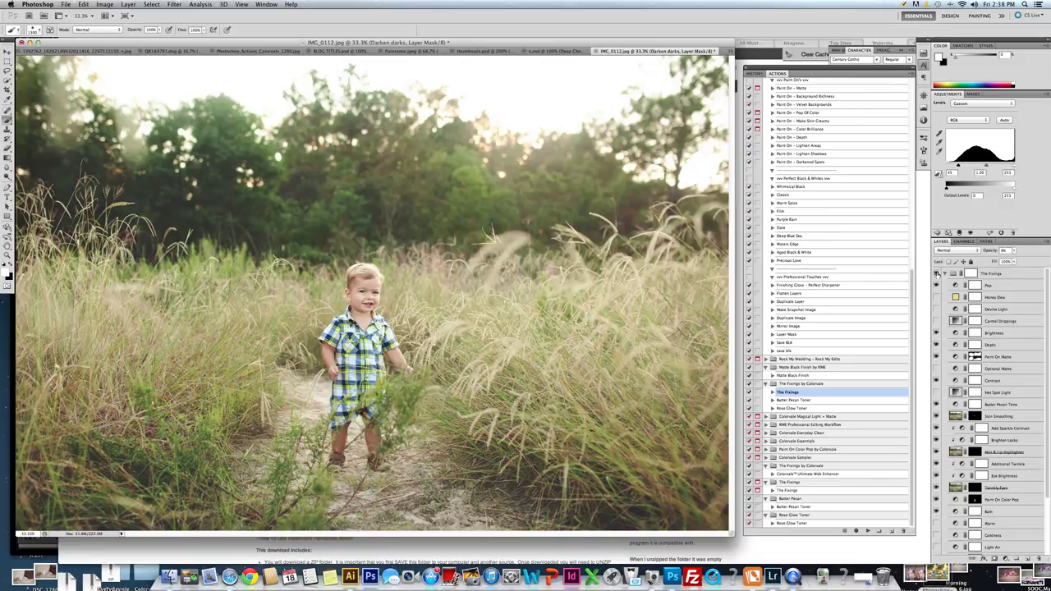
left_click(937, 273)
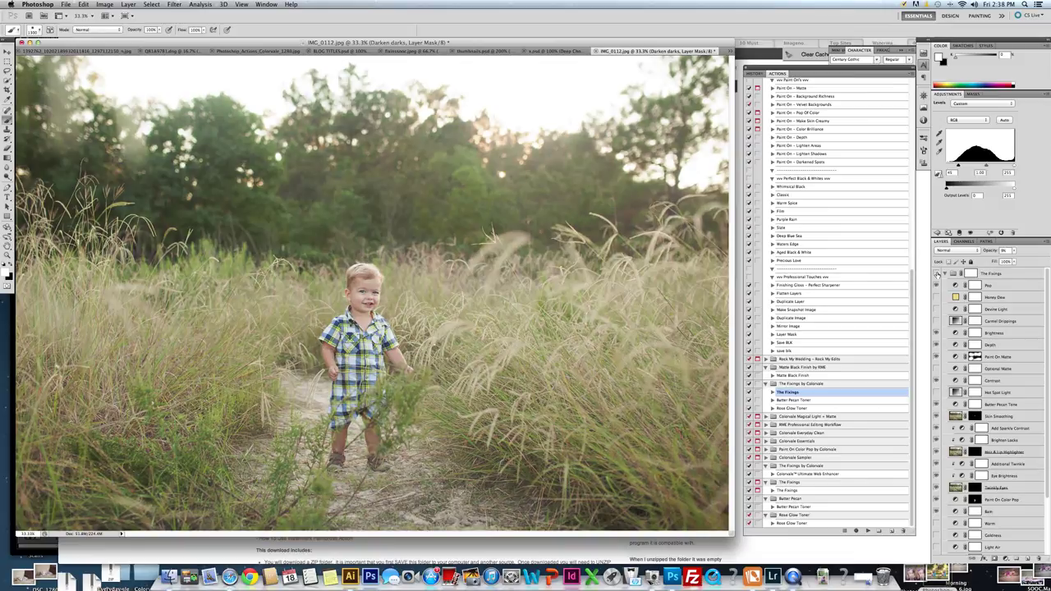
left_click(937, 273)
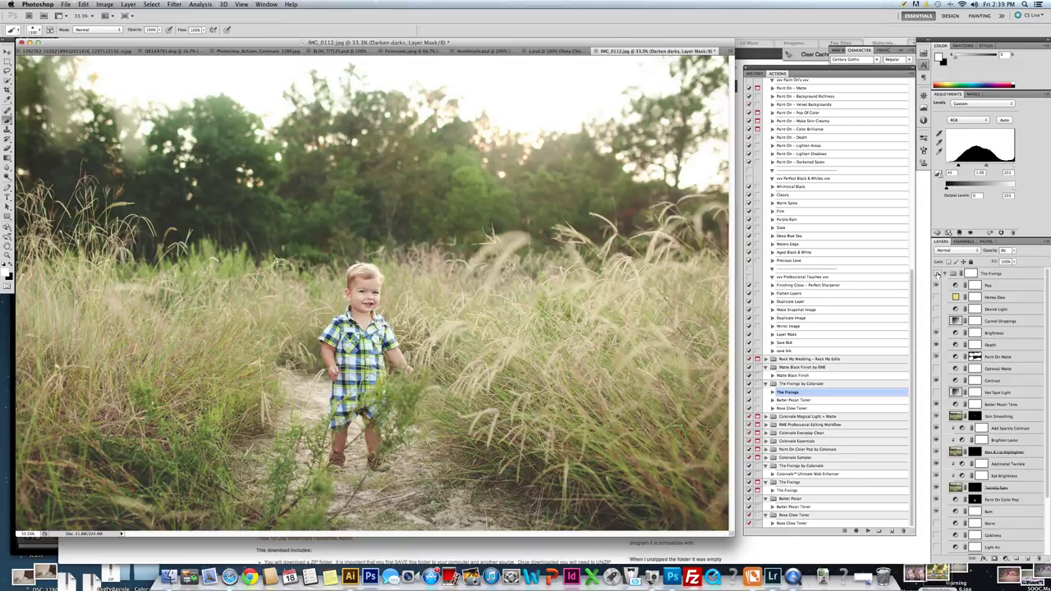
left_click(937, 274)
left_click(937, 274)
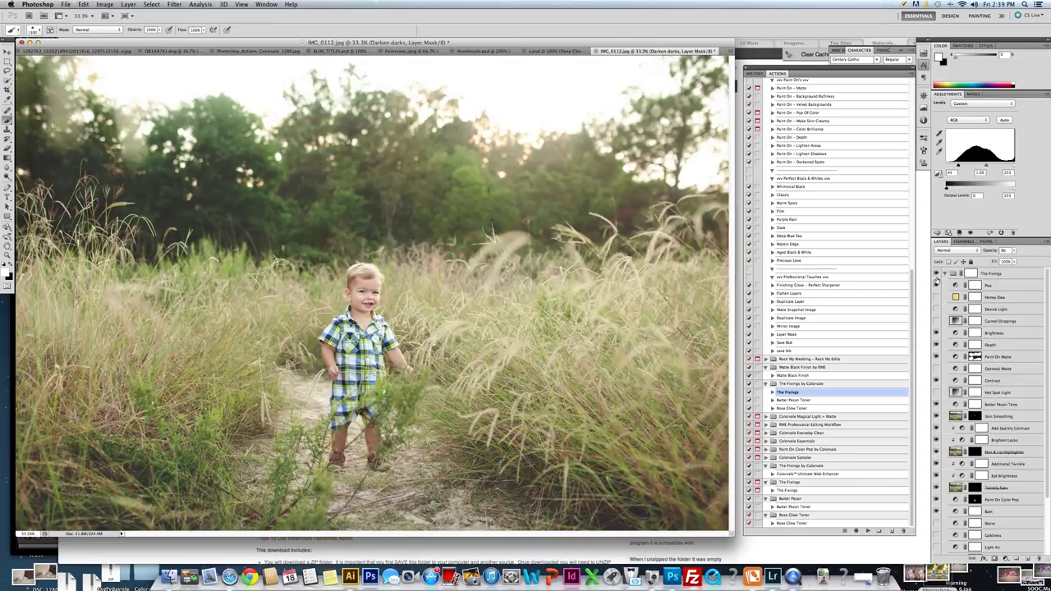